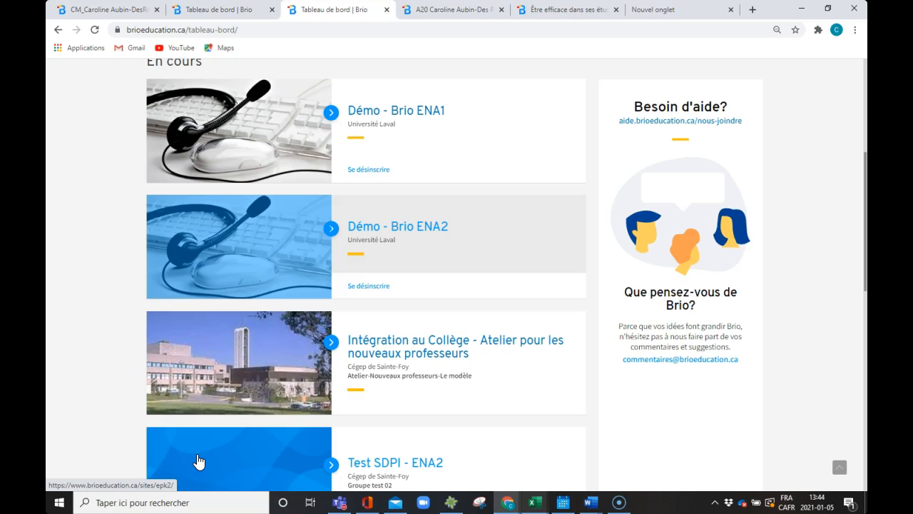
Scroll the Tableau de bord down to the Volet 2 - ENA1 course cards
scroll(198, 462, "down", 1)
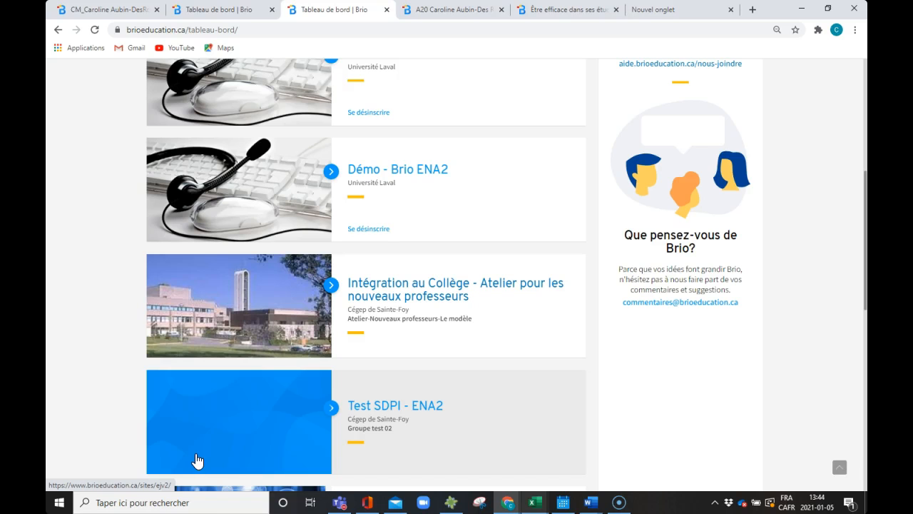
scroll(199, 462, "down", 5)
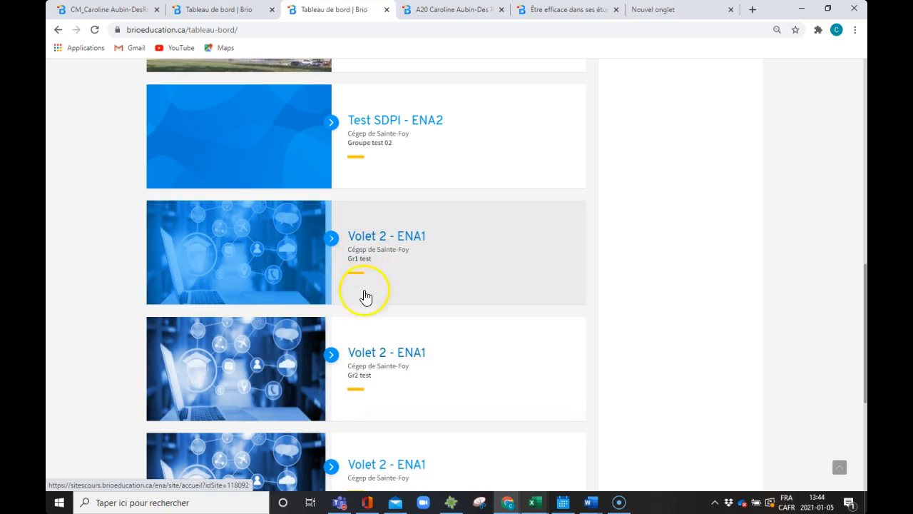
scroll(371, 350, "down", 2)
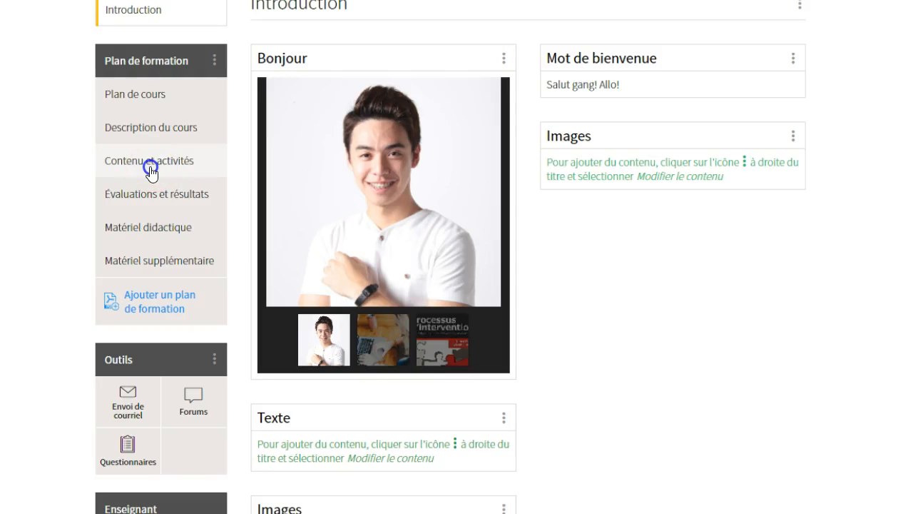
left_click(153, 165)
scroll(570, 312, "down", 3)
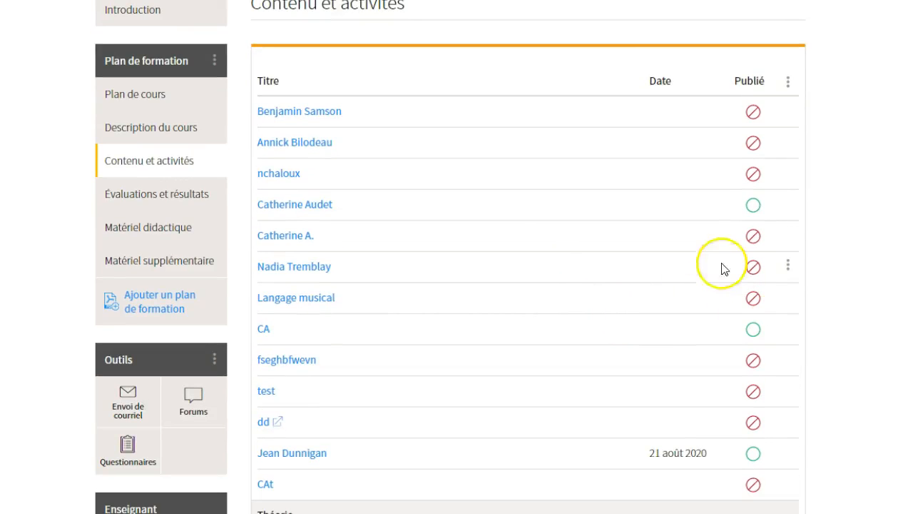
scroll(538, 311, "down", 1)
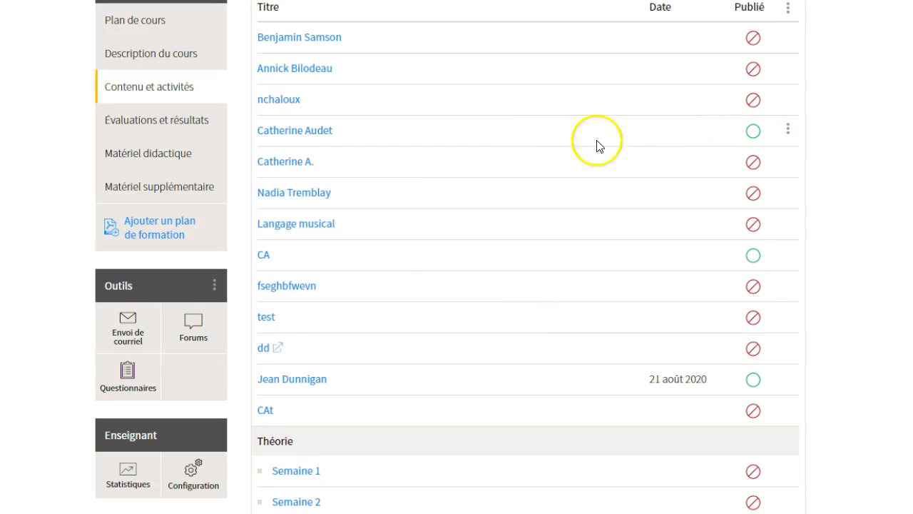
left_click(315, 132)
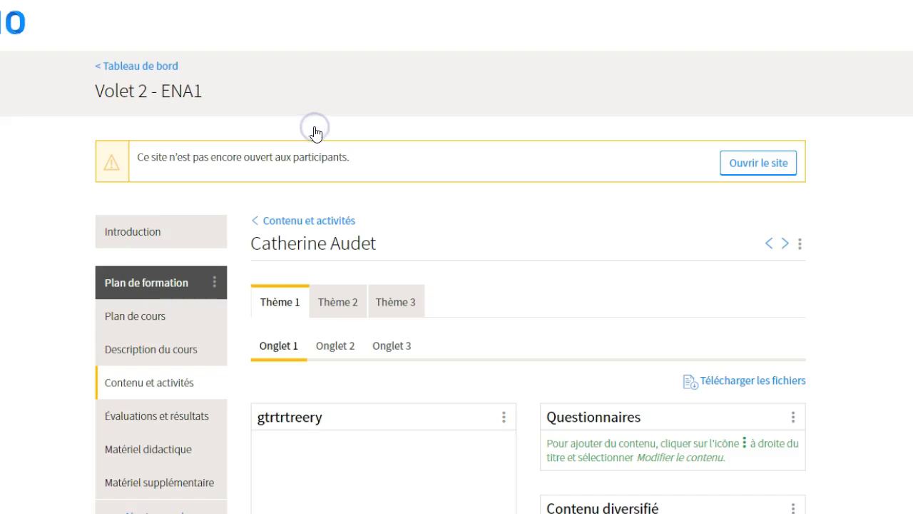
Browse Thème 2, Thème 3 and Thème 1, then return to Contenu et activités
scroll(371, 207, "down", 3)
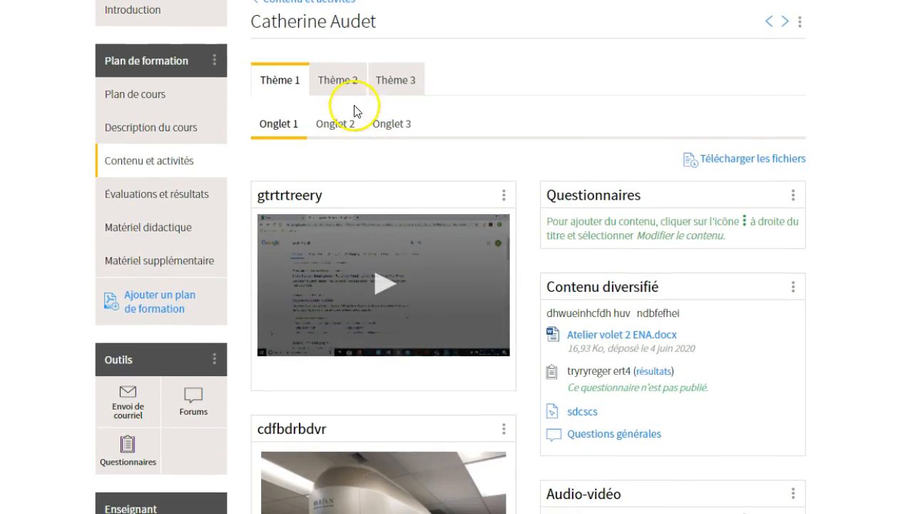
left_click(352, 83)
left_click(404, 80)
left_click(317, 82)
left_click(270, 80)
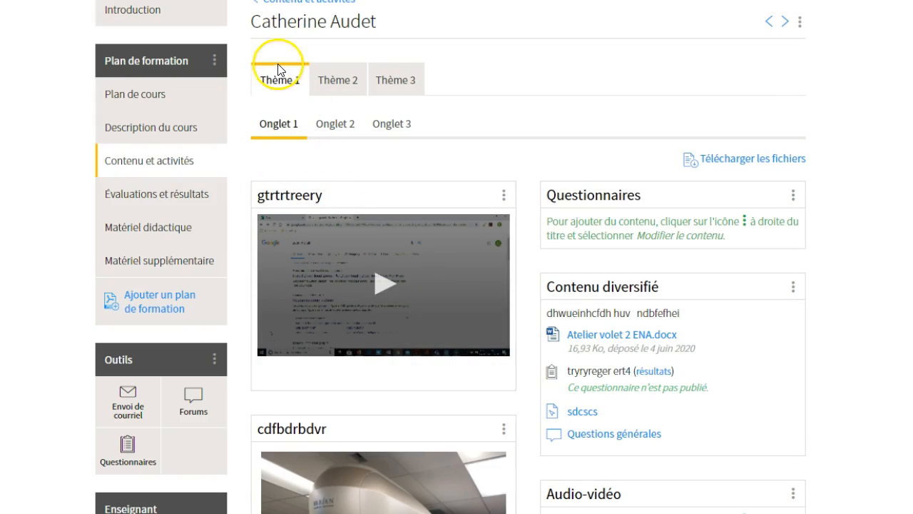
left_click(295, 4)
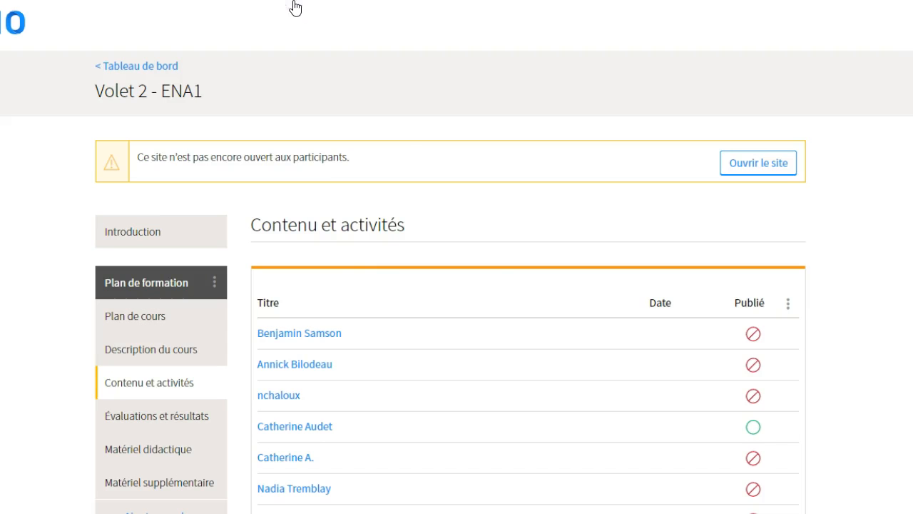
scroll(363, 235, "down", 2)
scroll(351, 389, "down", 1)
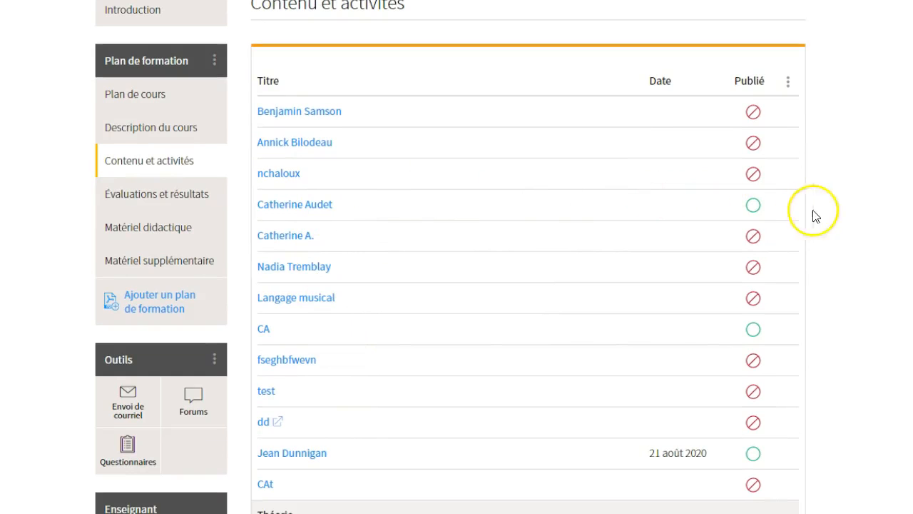
left_click(788, 204)
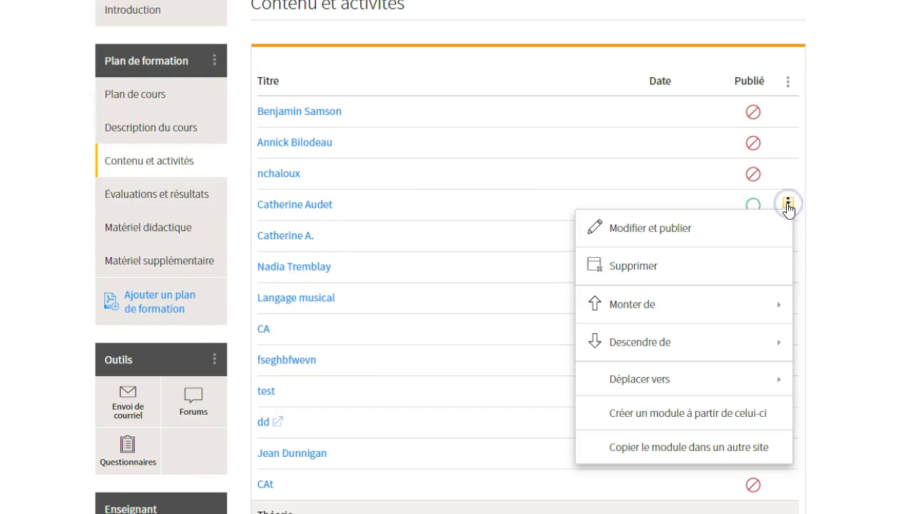
left_click(690, 449)
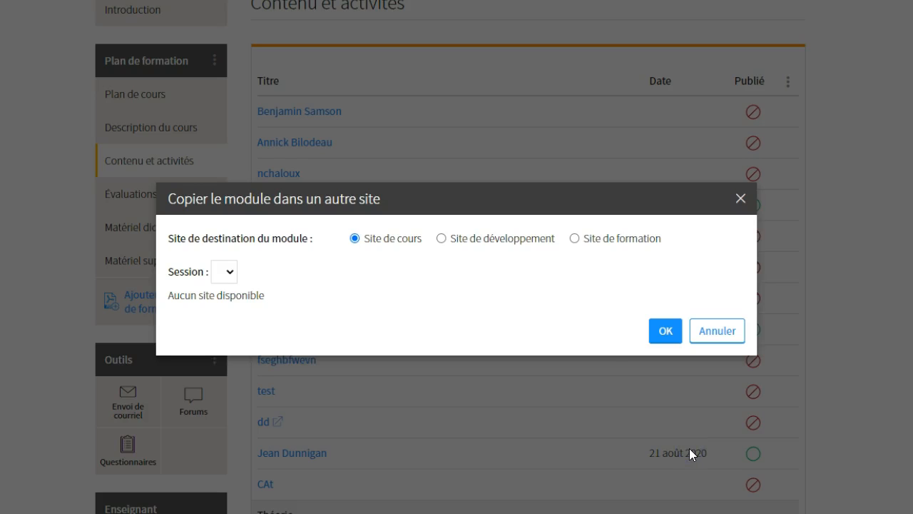
Copy the module to the second Volet 2 - ENA1 Site de formation, then return to the dashboard
left_click(575, 239)
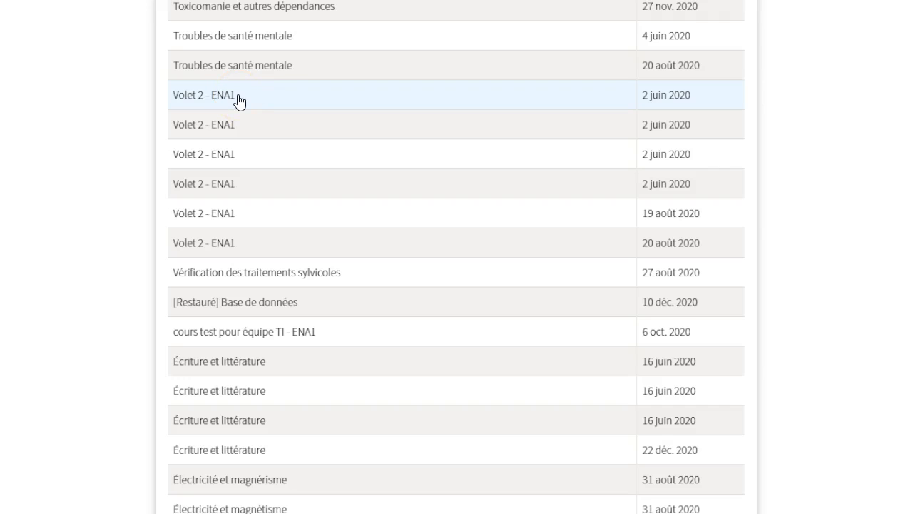
left_click(230, 127)
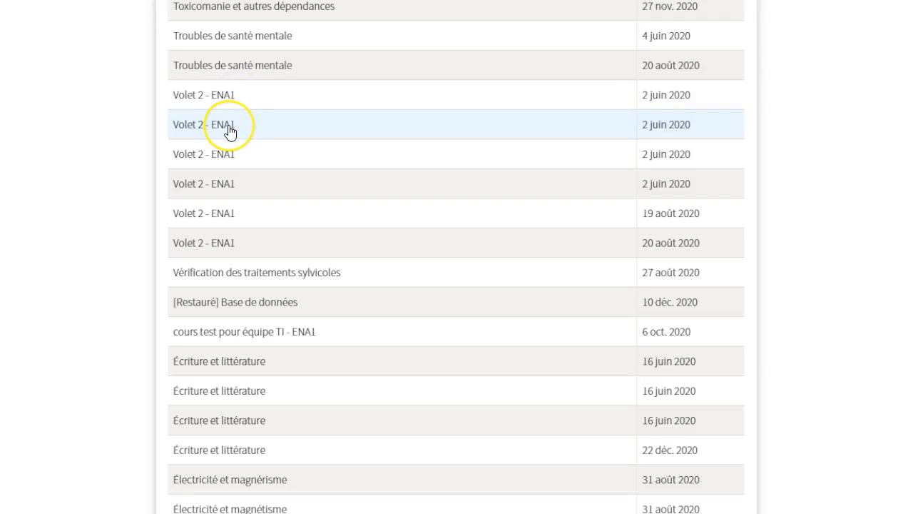
left_click(229, 127)
scroll(230, 130, "down", 5)
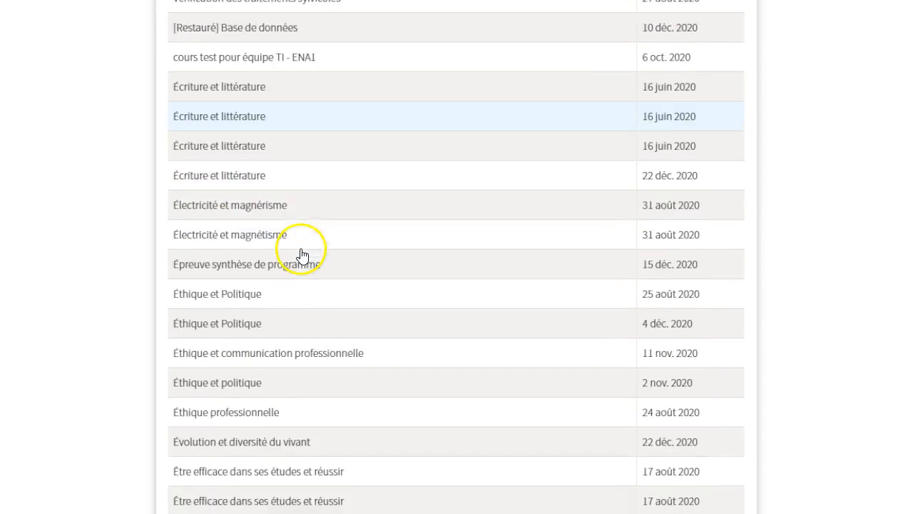
left_click(664, 511)
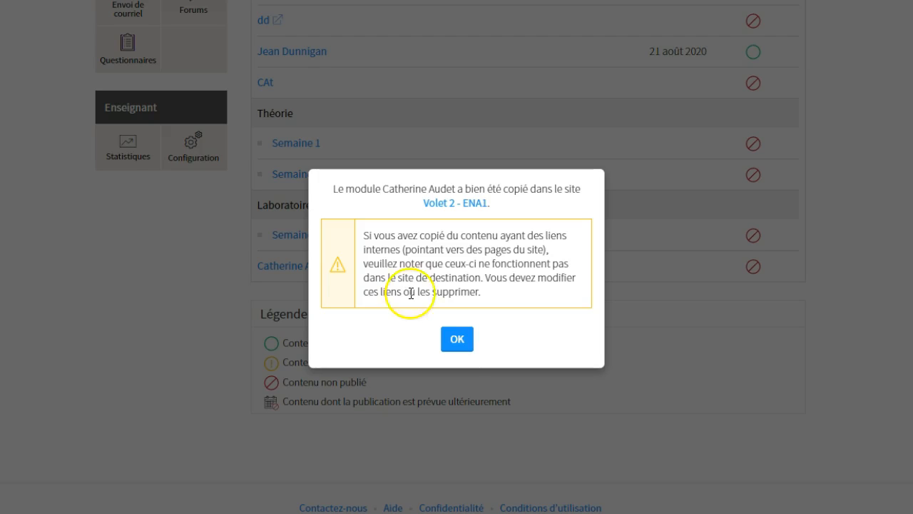
left_click(456, 338)
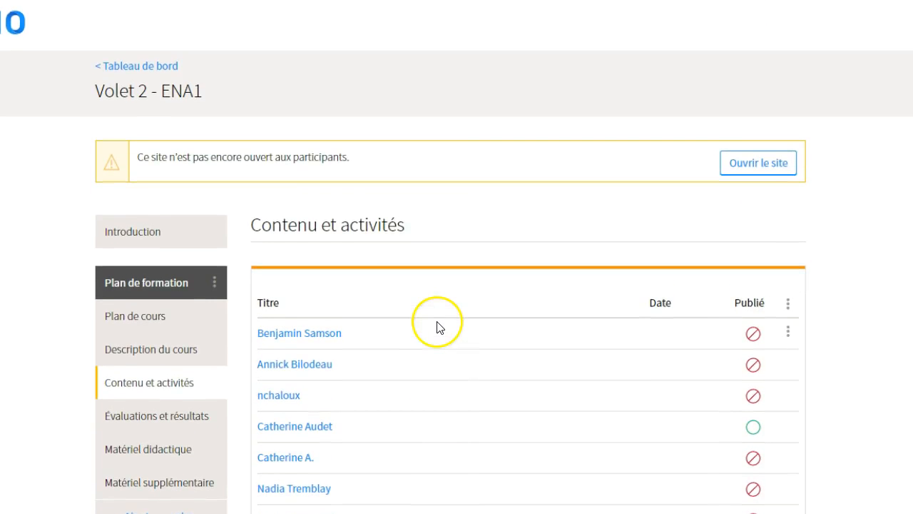
left_click(140, 66)
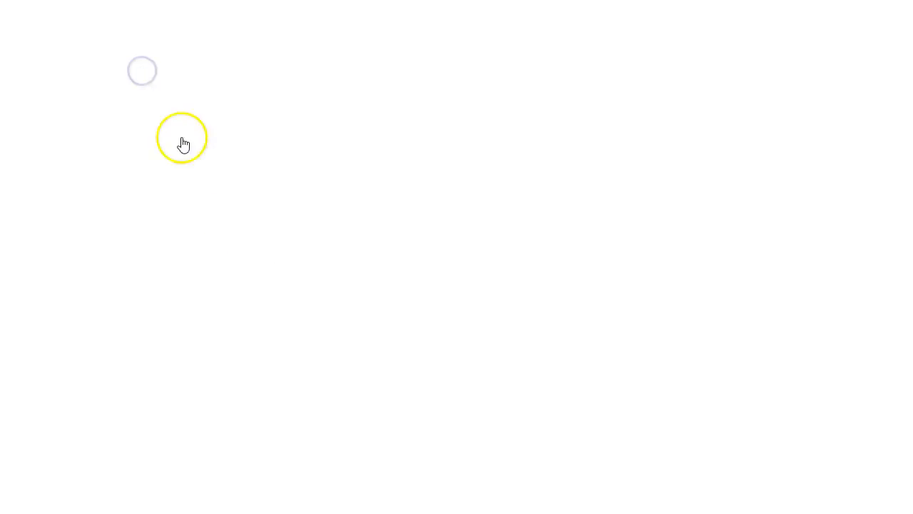
scroll(279, 363, "down", 8)
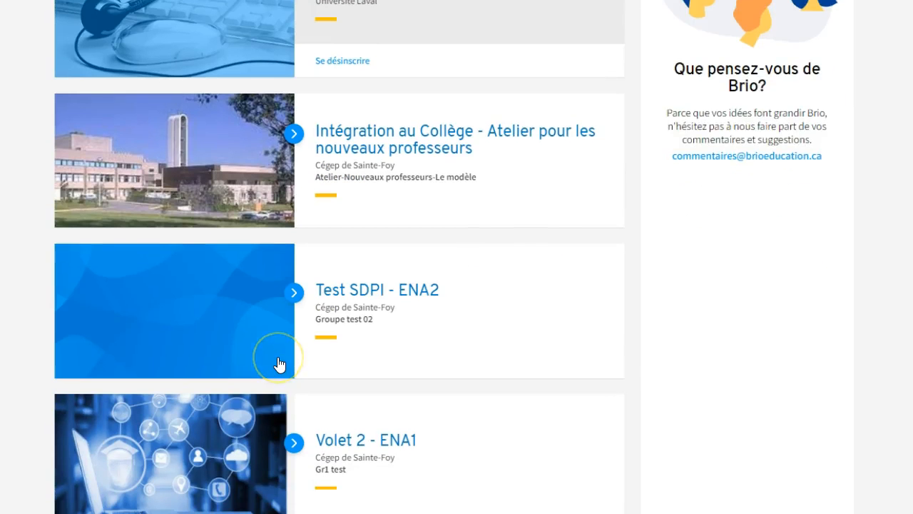
scroll(279, 363, "down", 3)
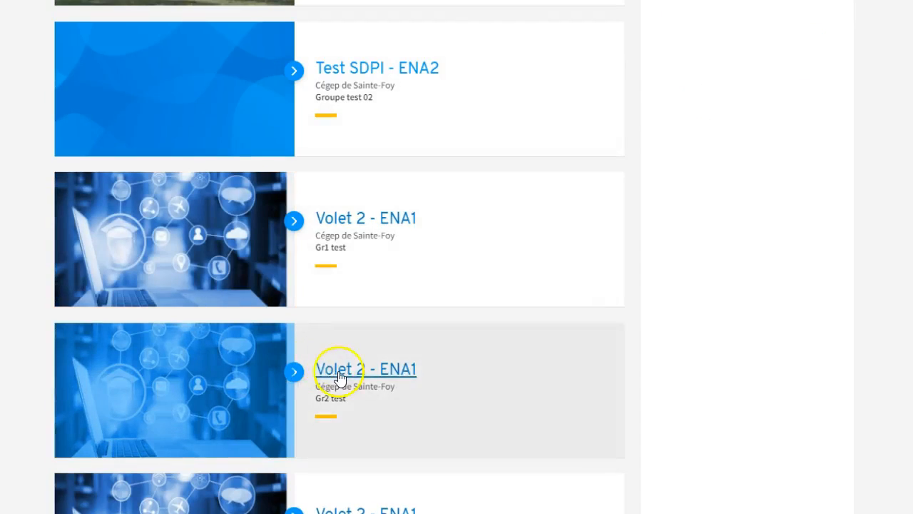
left_click(340, 373)
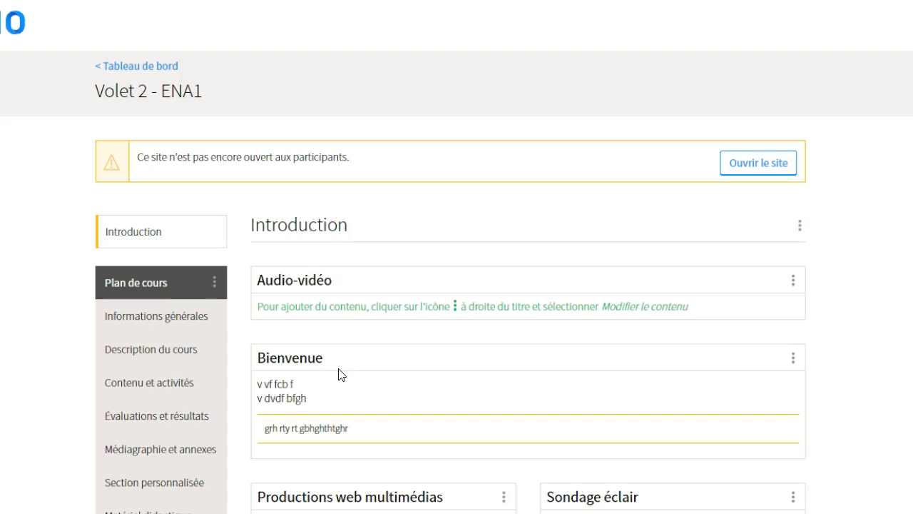
left_click(179, 381)
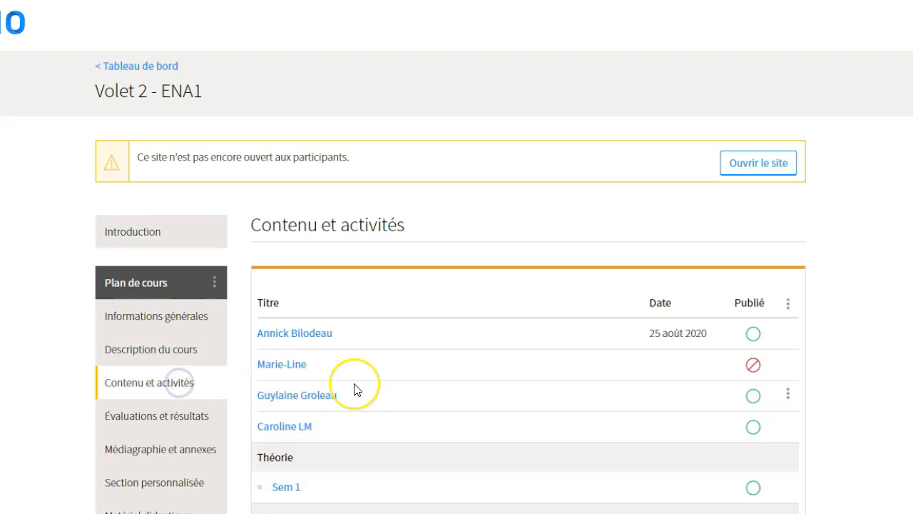
scroll(354, 388, "down", 3)
scroll(357, 388, "down", 1)
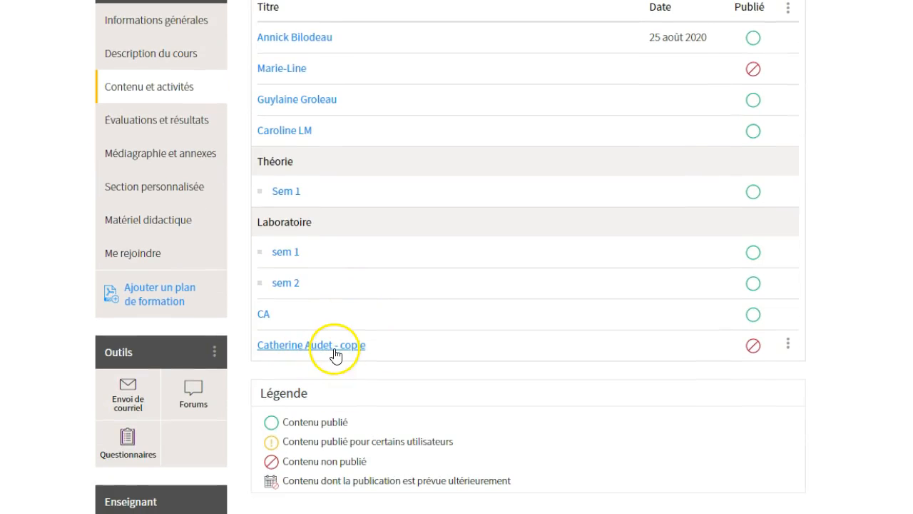
left_click(314, 344)
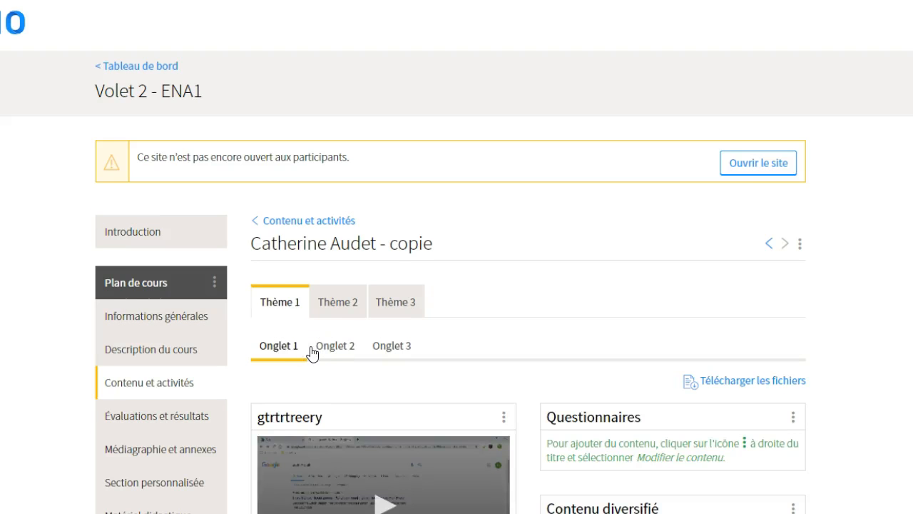
scroll(312, 351, "down", 2)
scroll(312, 351, "down", 1)
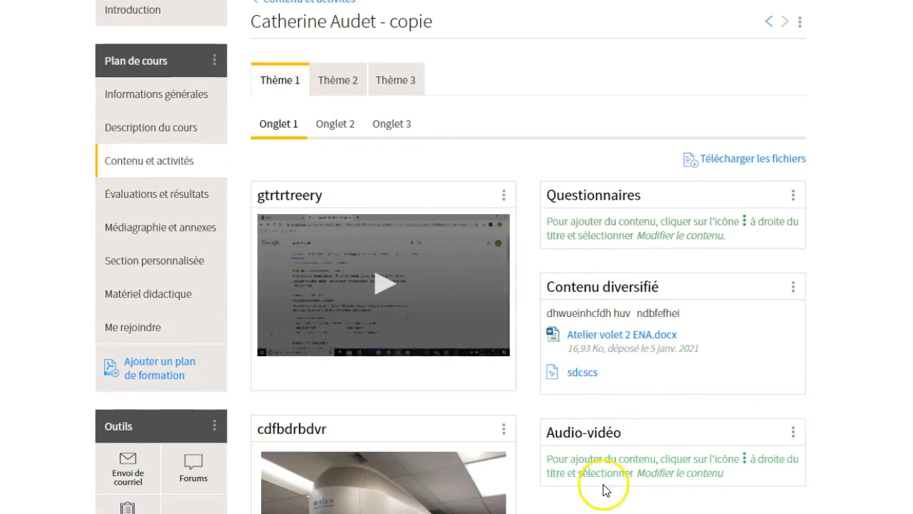
scroll(477, 290, "down", 2)
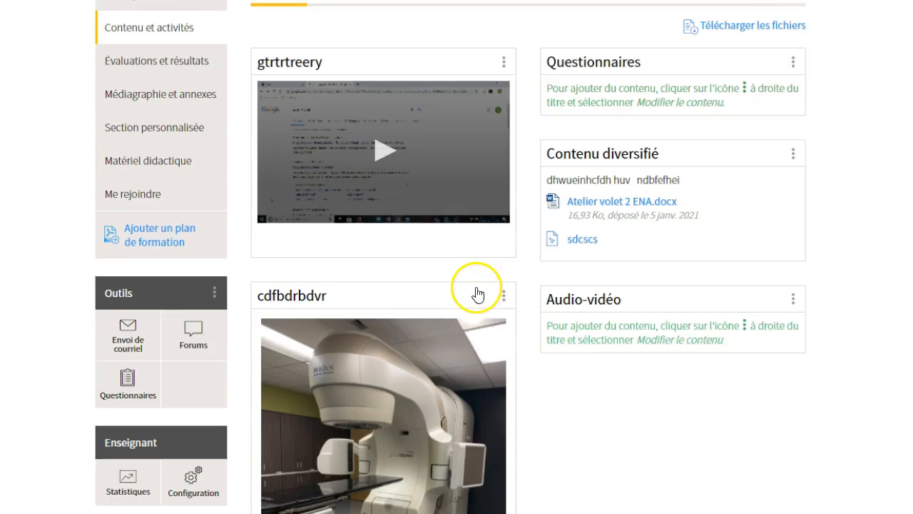
scroll(476, 287, "down", 4)
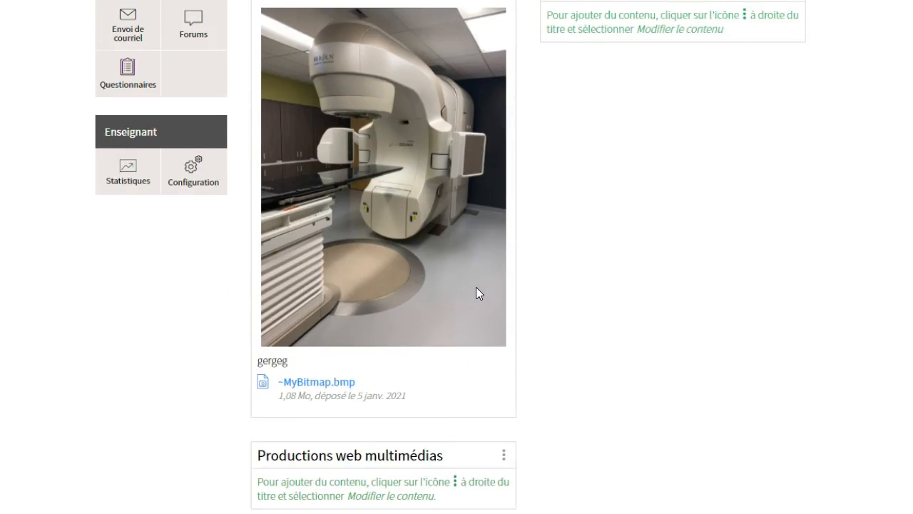
scroll(476, 288, "down", 2)
scroll(476, 289, "up", 10)
scroll(476, 293, "down", 2)
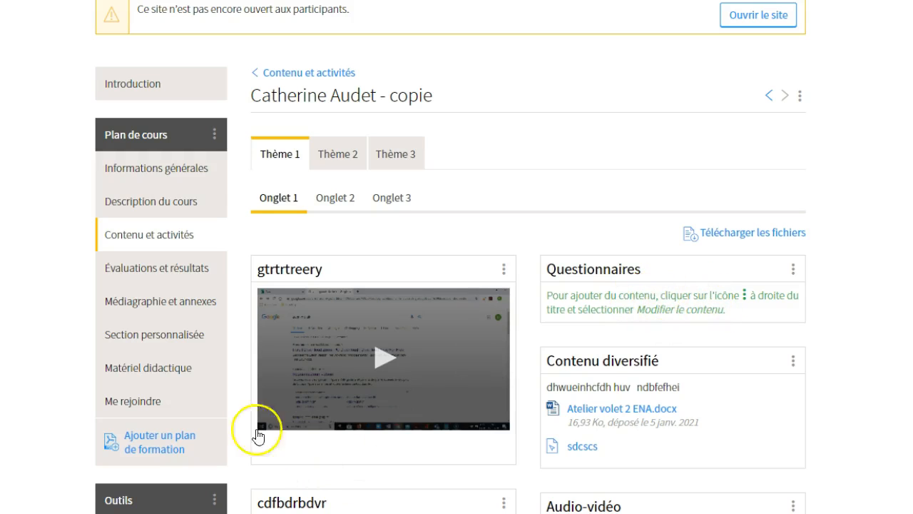
scroll(203, 460, "down", 2)
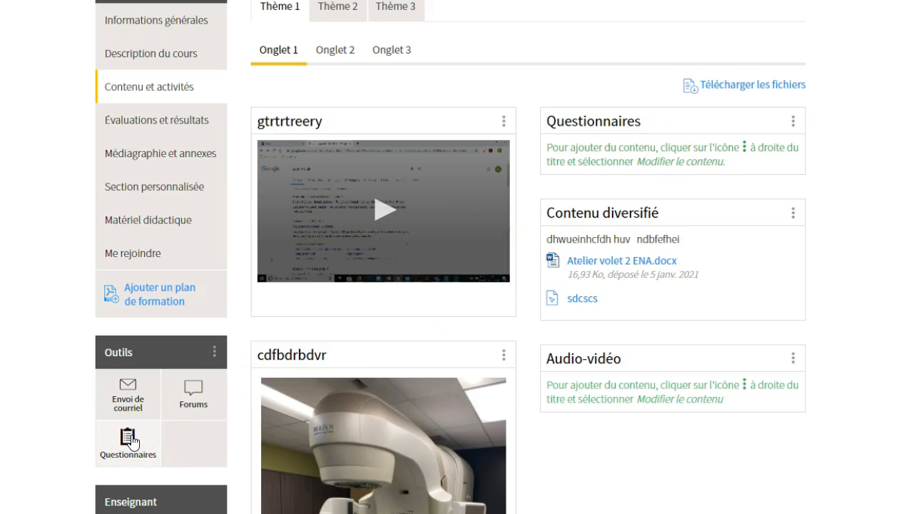
scroll(371, 296, "up", 3)
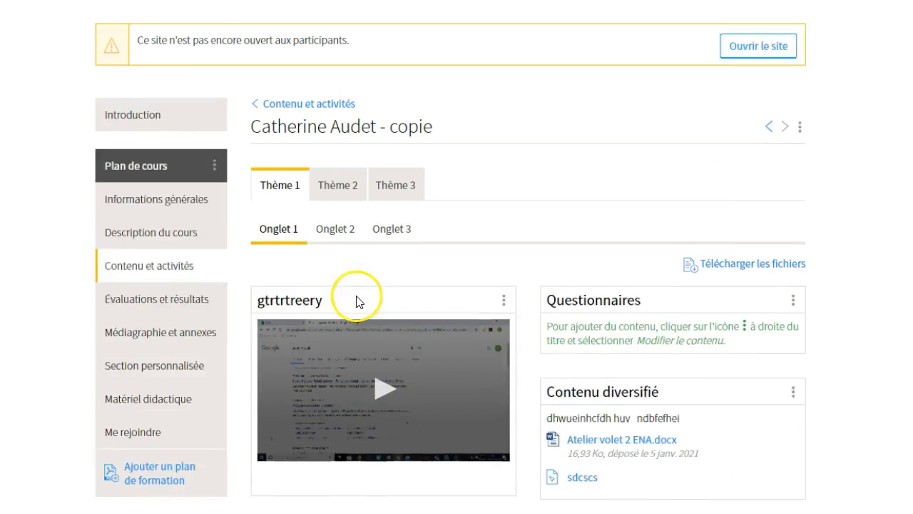
left_click(187, 311)
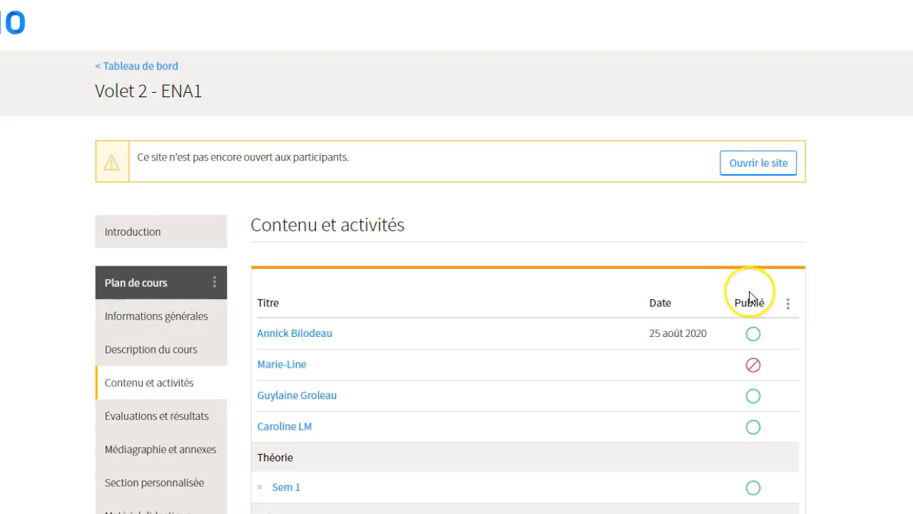
left_click(789, 306)
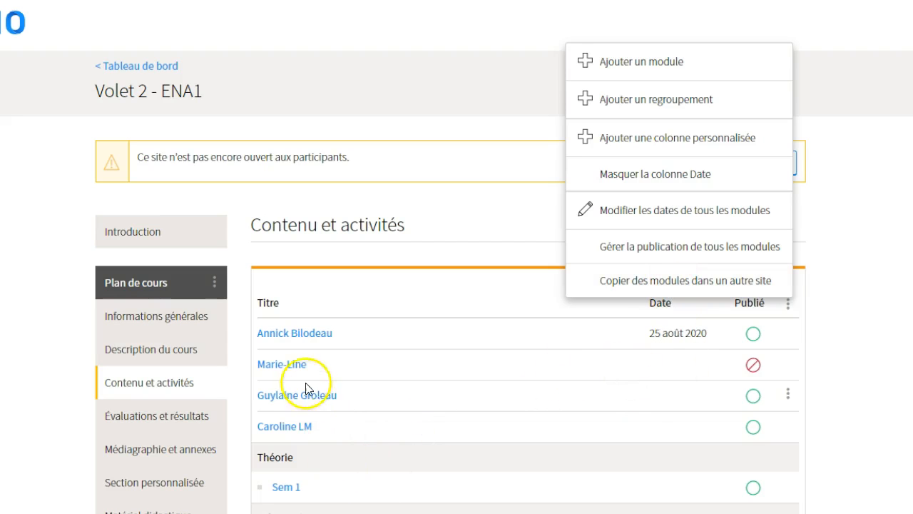
scroll(321, 441, "down", 1)
left_click(304, 222)
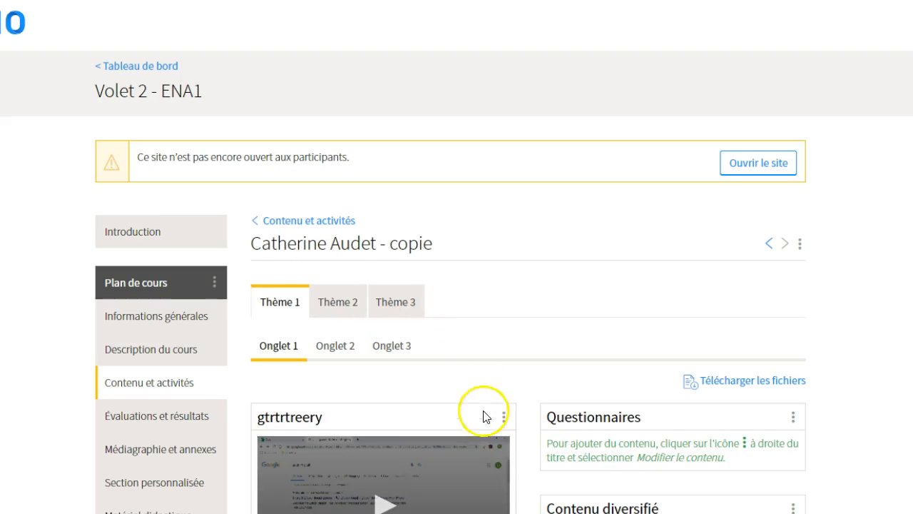
Show the gtrtrtreery block's Copier le bloc dans options, then go to the course's Questionnaires
left_click(504, 417)
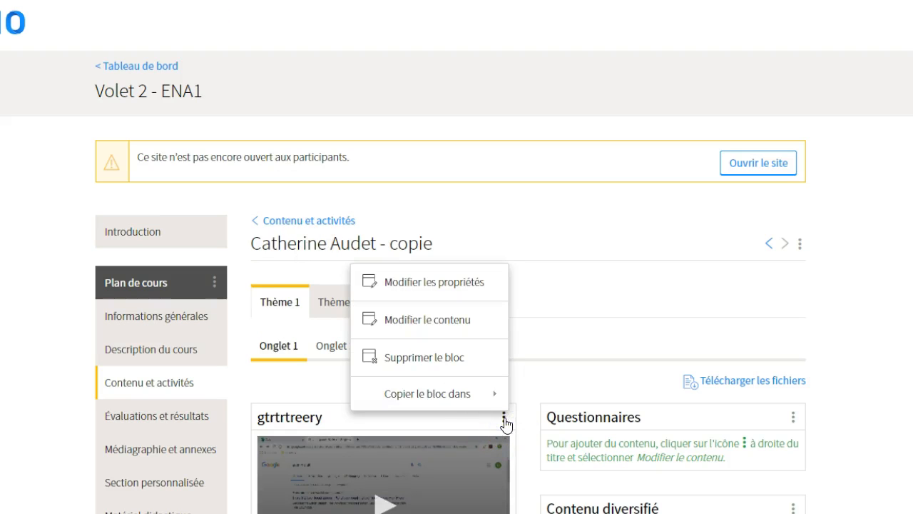
left_click(438, 394)
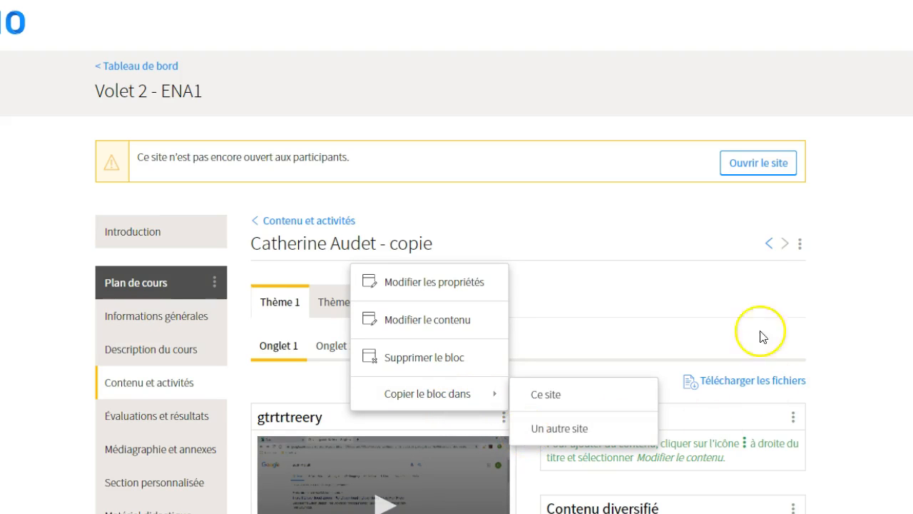
scroll(796, 421, "down", 3)
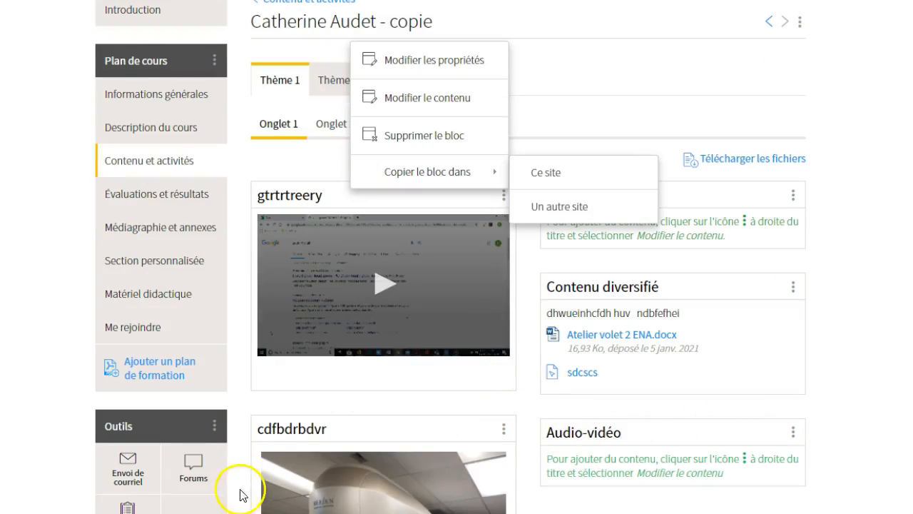
left_click(131, 508)
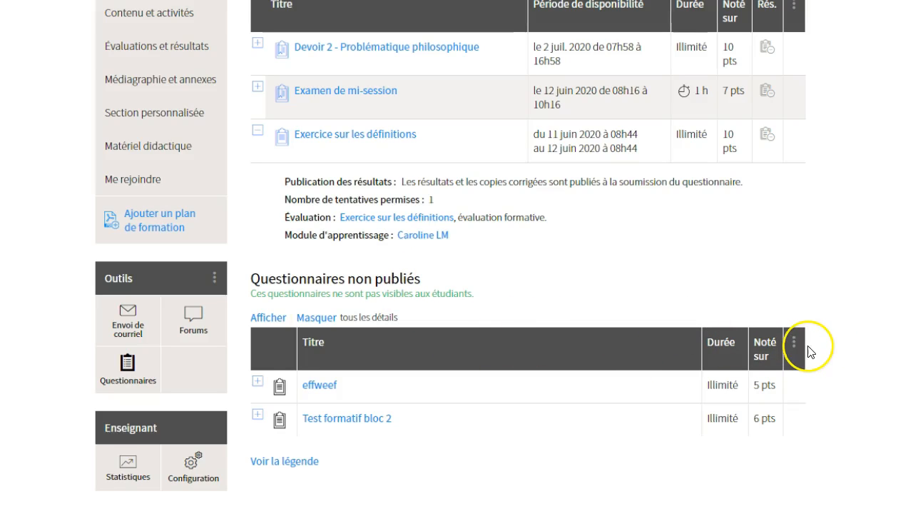
Choose Ajouter un questionnaire > Existant from the Questionnaires table menu
left_click(795, 350)
mouse_move(689, 370)
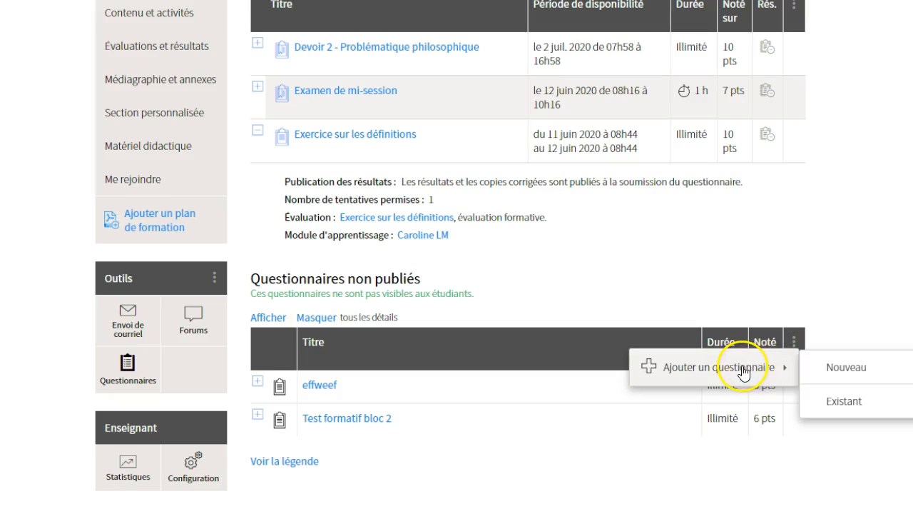
left_click(844, 398)
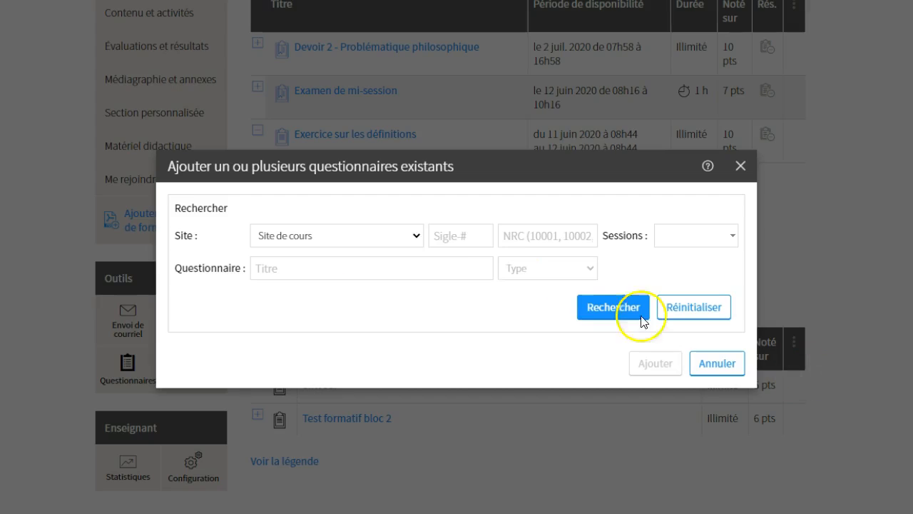
Search questionnaires across Tous les sites and dismiss the empty-search error
left_click(416, 235)
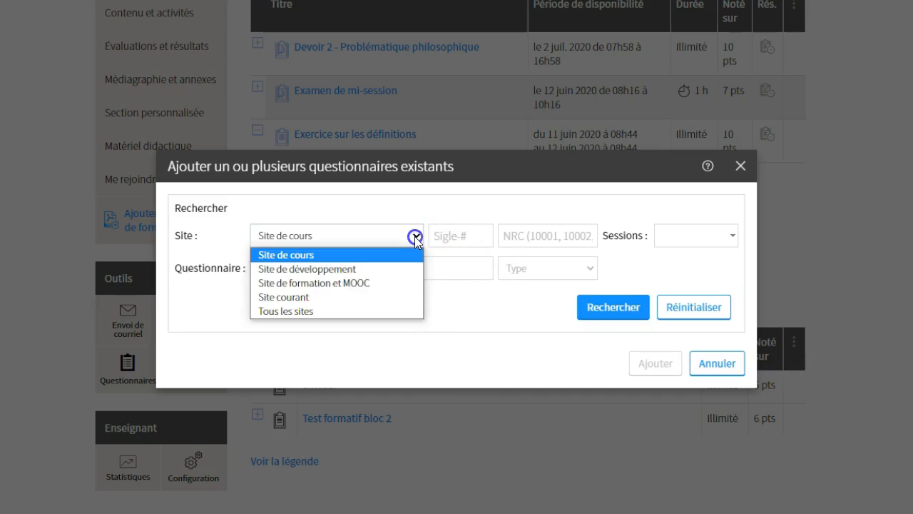
left_click(331, 309)
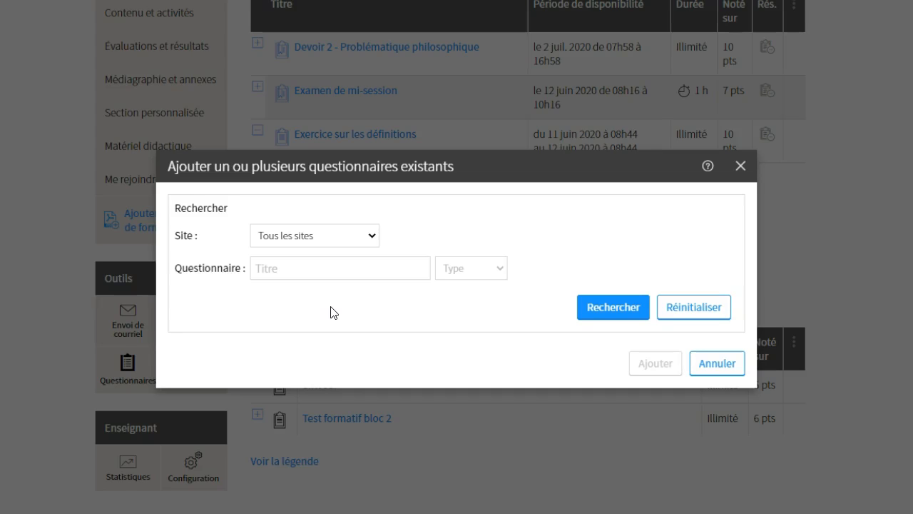
left_click(357, 268)
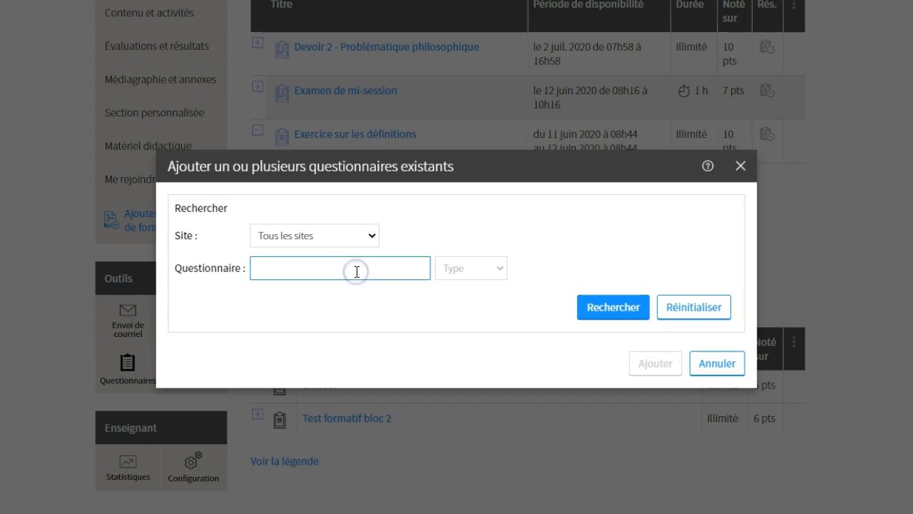
left_click(597, 314)
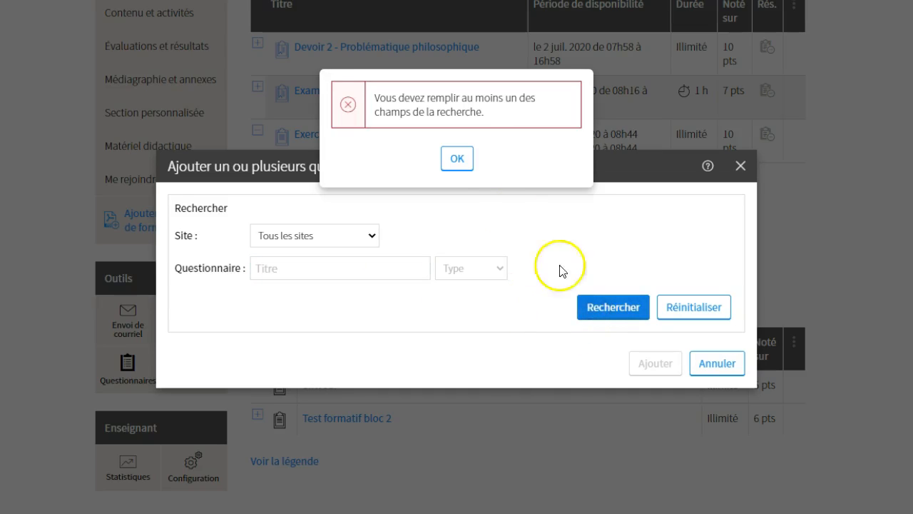
left_click(460, 159)
Leave the site as Tous les sites and cancel the existing-questionnaire search
left_click(363, 261)
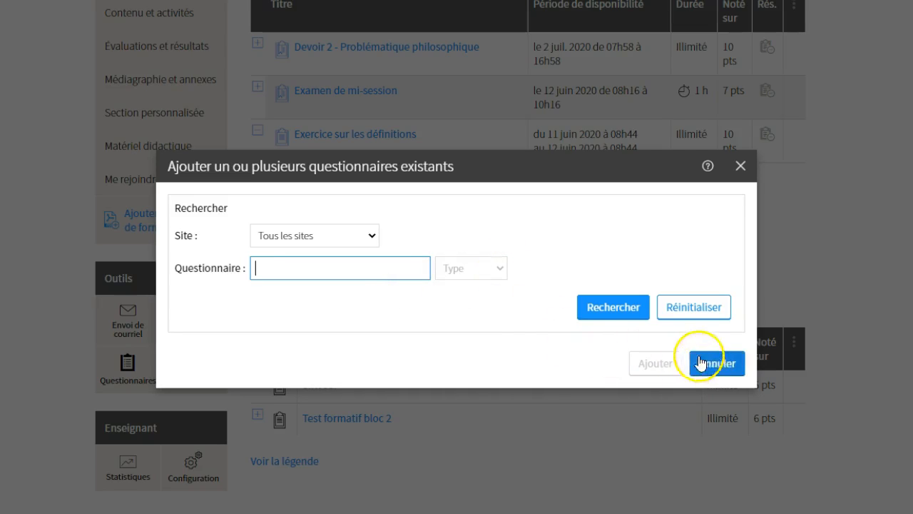
left_click(370, 238)
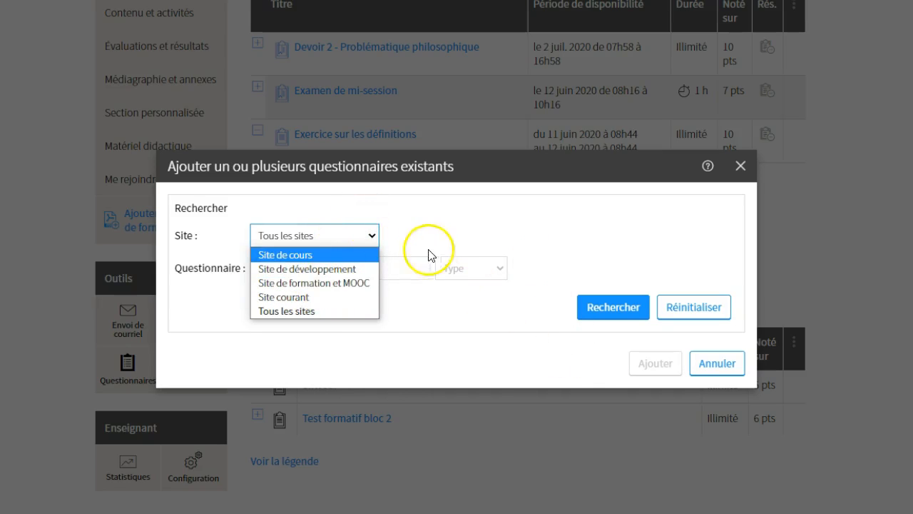
left_click(433, 231)
left_click(720, 366)
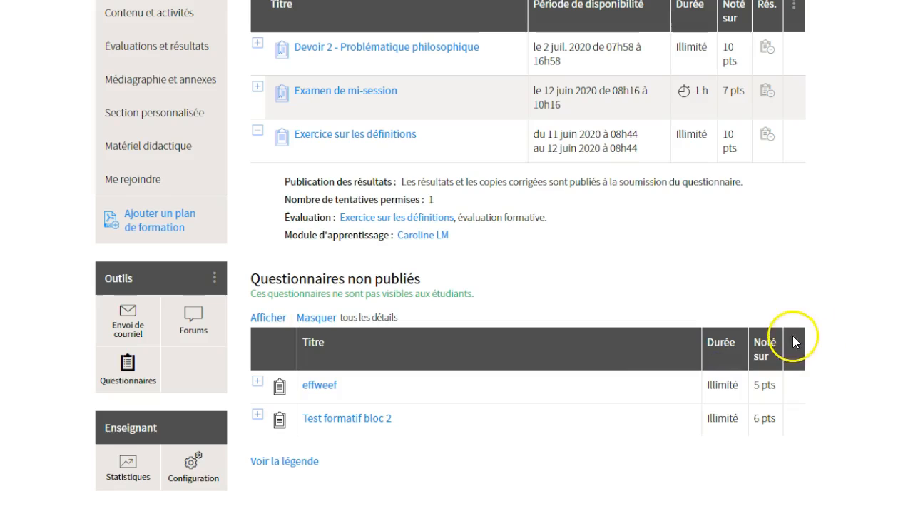
Reopen the Ajouter un questionnaire > Existant search dialog
left_click(795, 345)
left_click(689, 368)
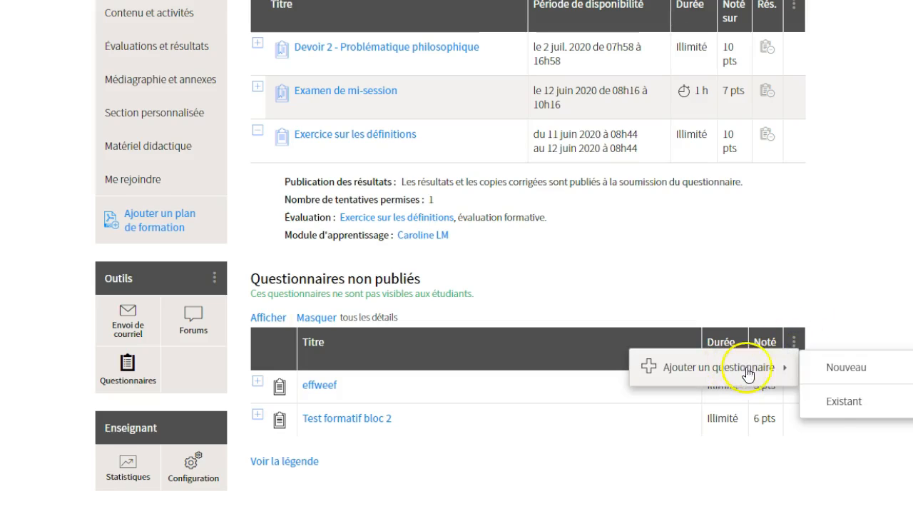
left_click(839, 402)
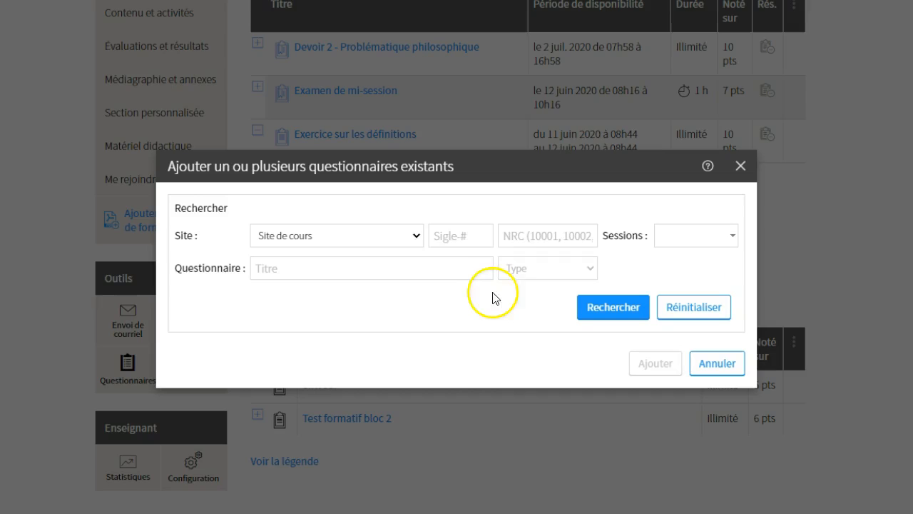
Scope the search to Site de formation et MOOC and start a title query for examen
left_click(414, 236)
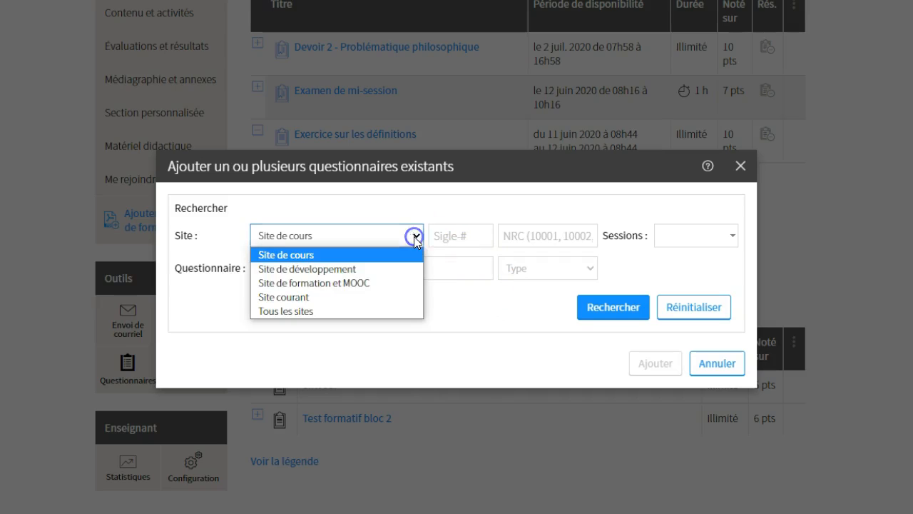
left_click(333, 284)
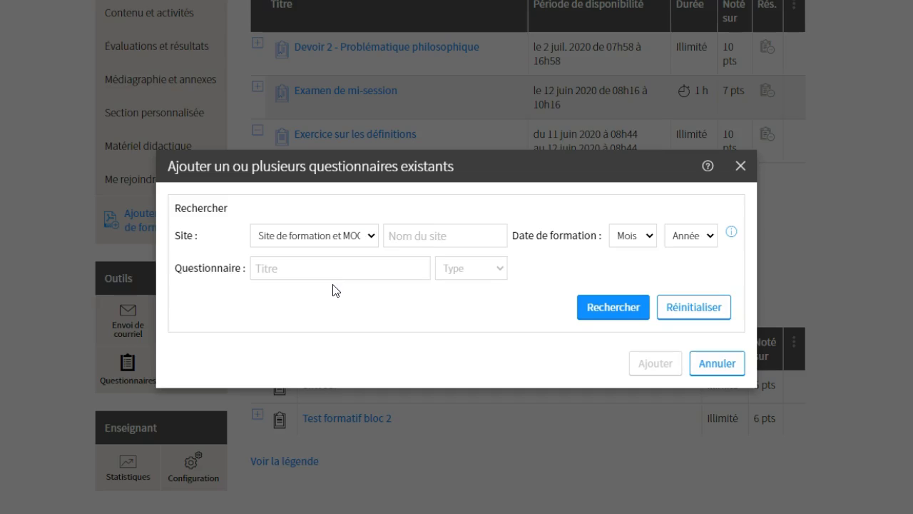
left_click(345, 270)
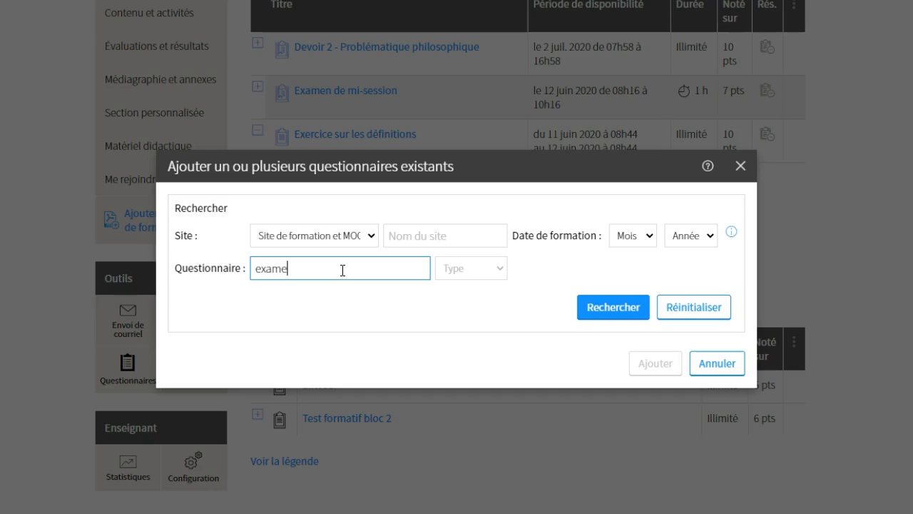
Run the search for examen questionnaires and scan the results list
key("Return")
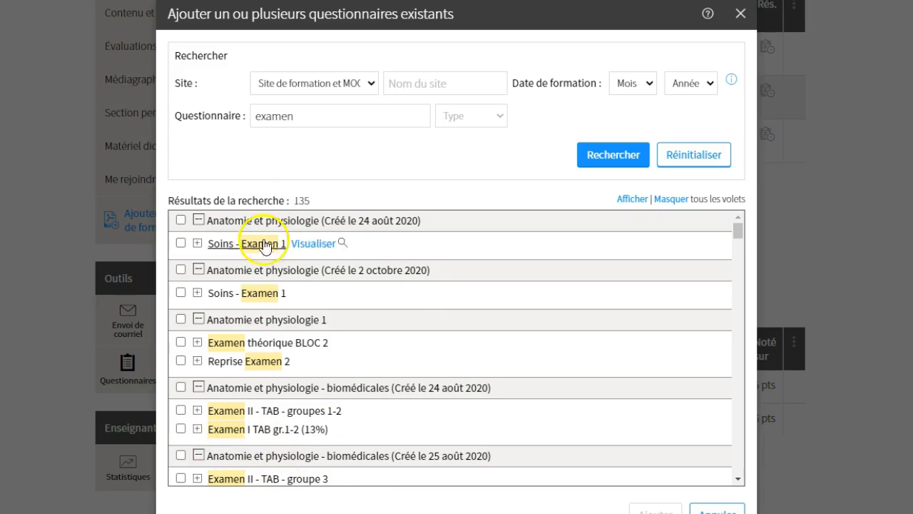
scroll(306, 432, "down", 1)
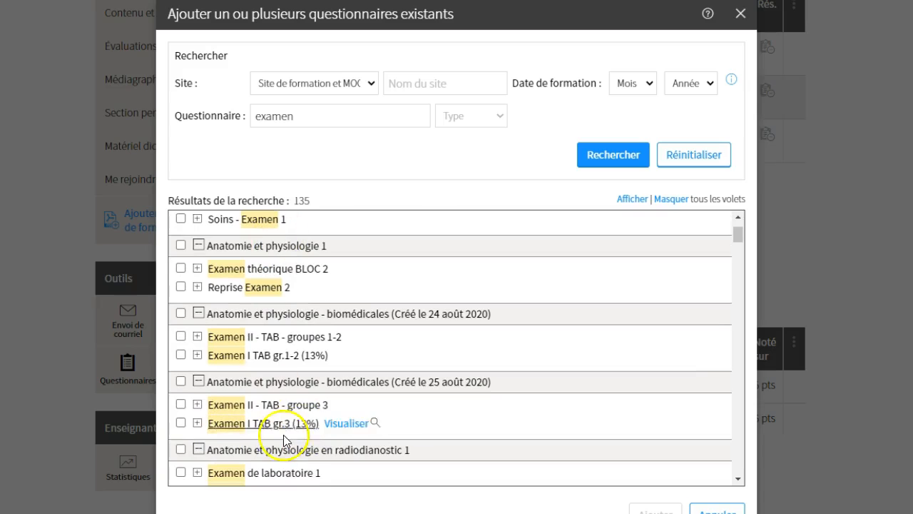
scroll(312, 391, "up", 1)
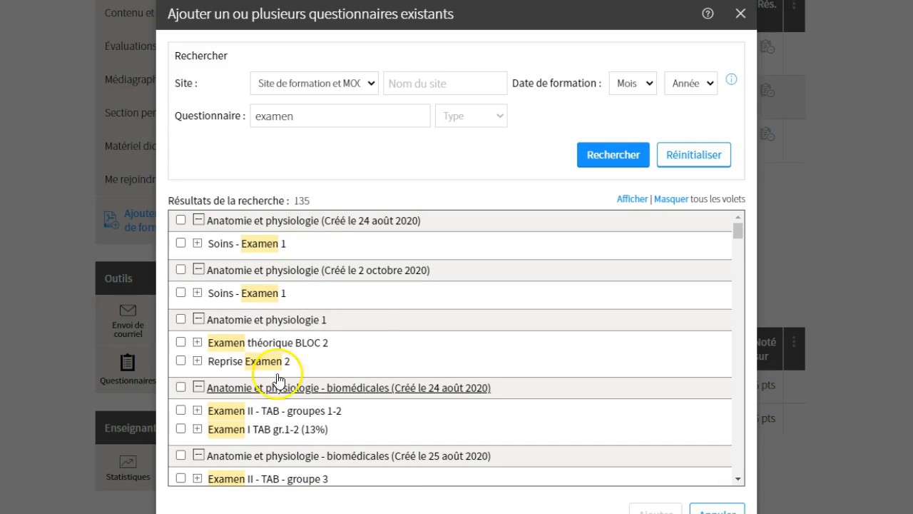
Tick and expand Soins - Examen 1 to review its questions, then cancel without importing
left_click(181, 294)
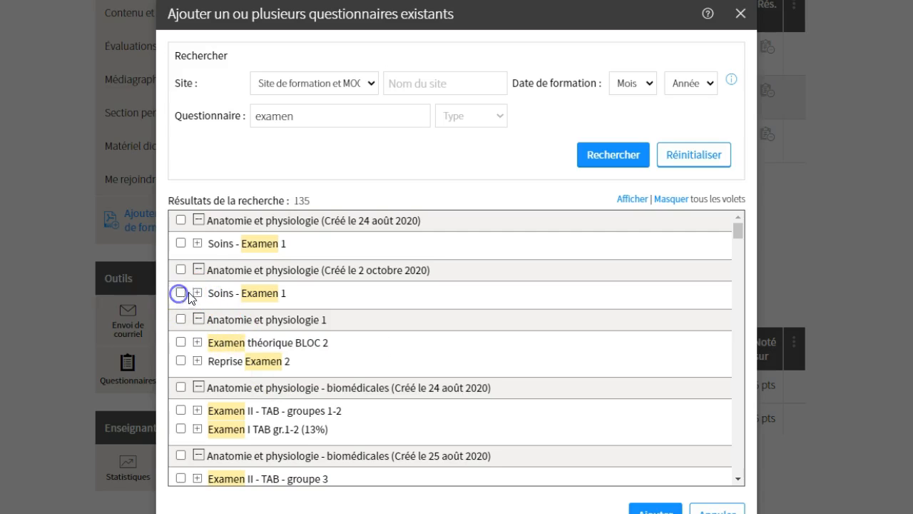
left_click(197, 293)
scroll(245, 383, "down", 1)
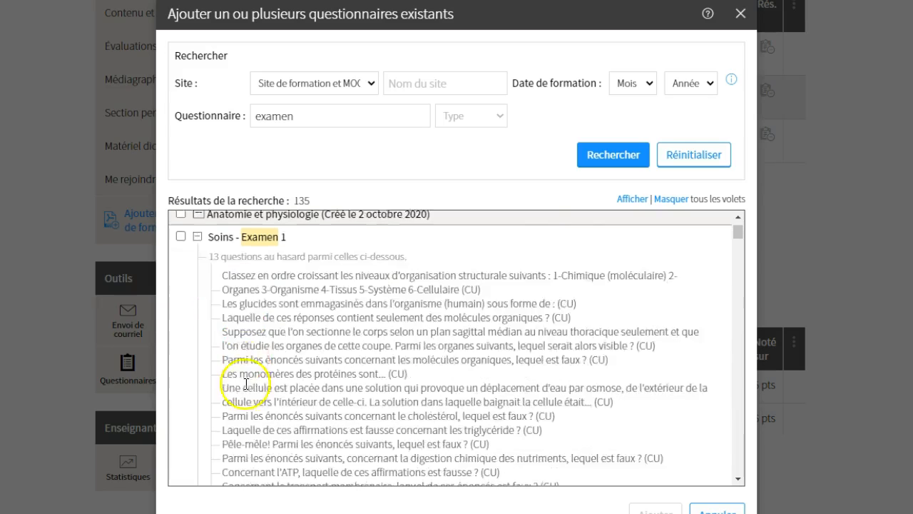
scroll(246, 384, "down", 8)
scroll(246, 405, "up", 4)
scroll(245, 406, "up", 10)
scroll(419, 454, "down", 1)
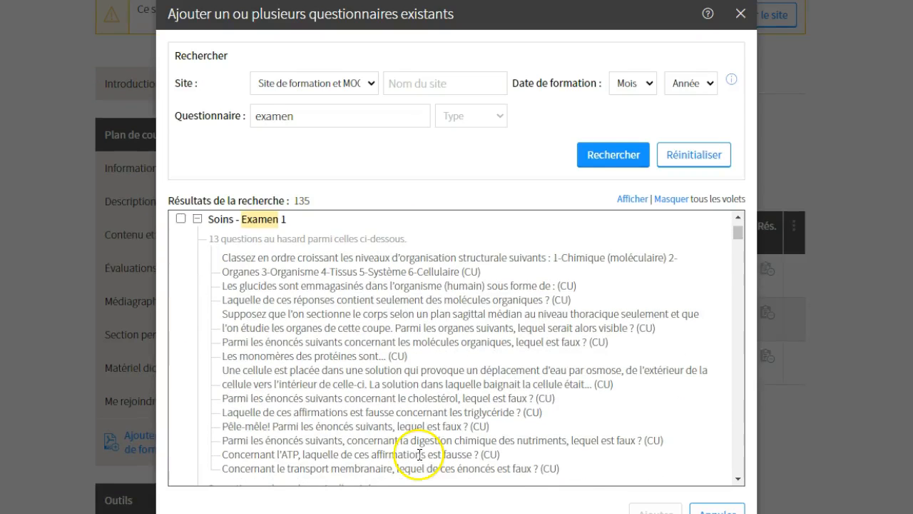
left_click(716, 509)
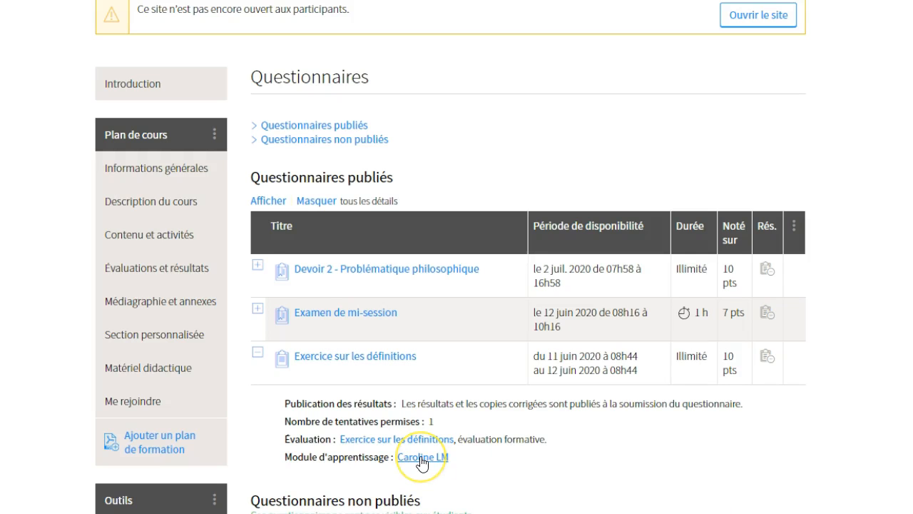